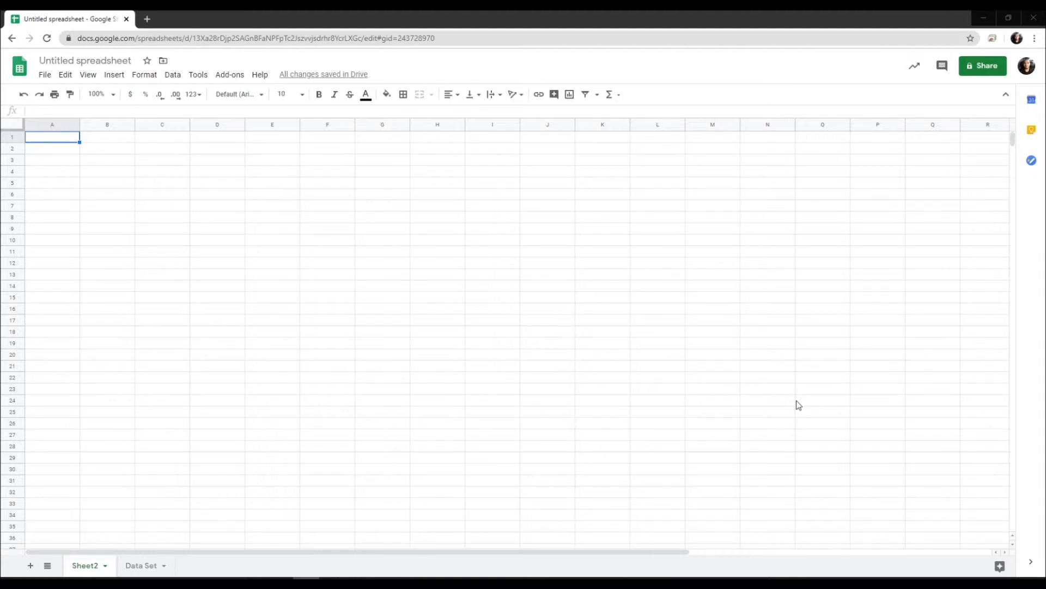
Step: Enter the formula =QUERY('Data Set'!B1:C) in cell B1 of Sheet2, using the Data Set sheet's open-ended name and units range
click(140, 565)
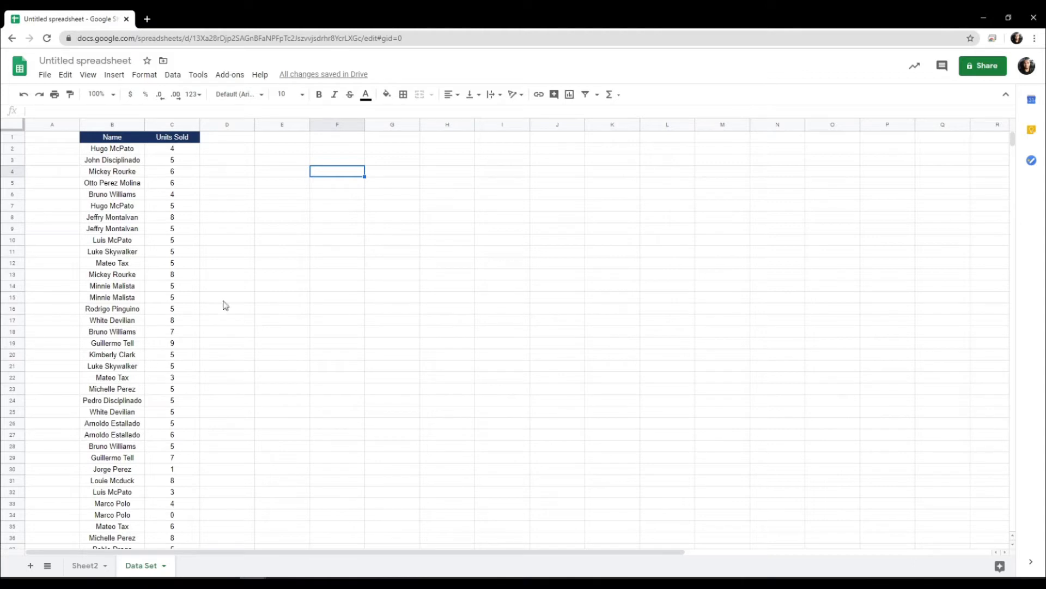
click(85, 567)
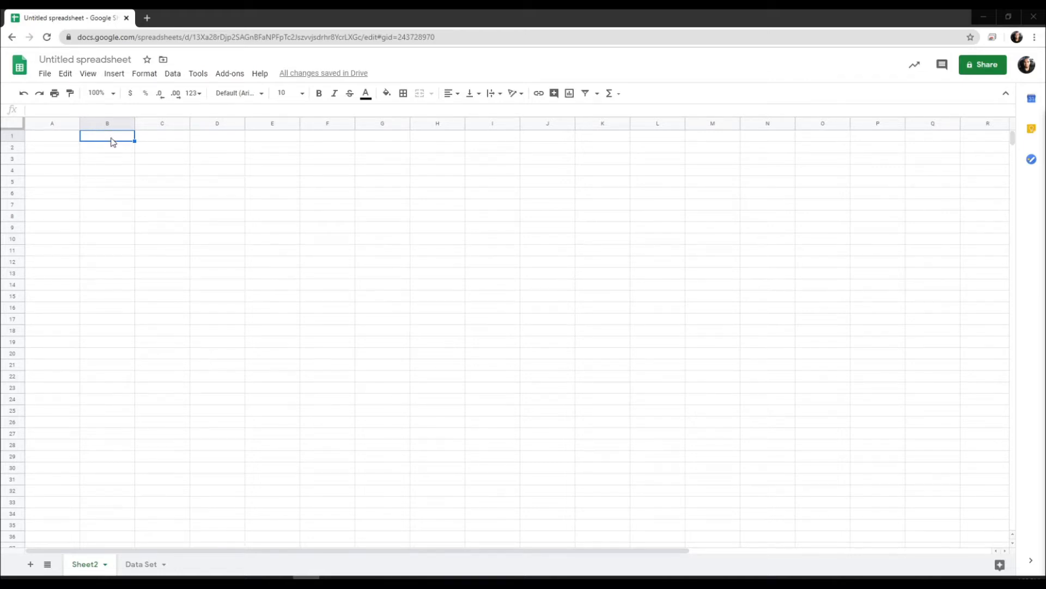
text(=query)
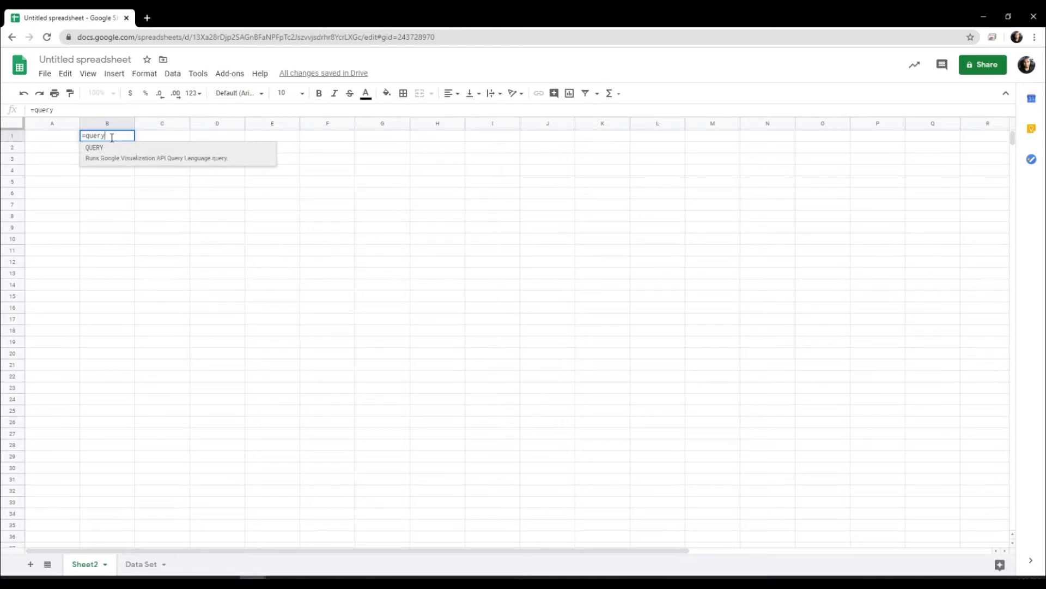
key(Tab)
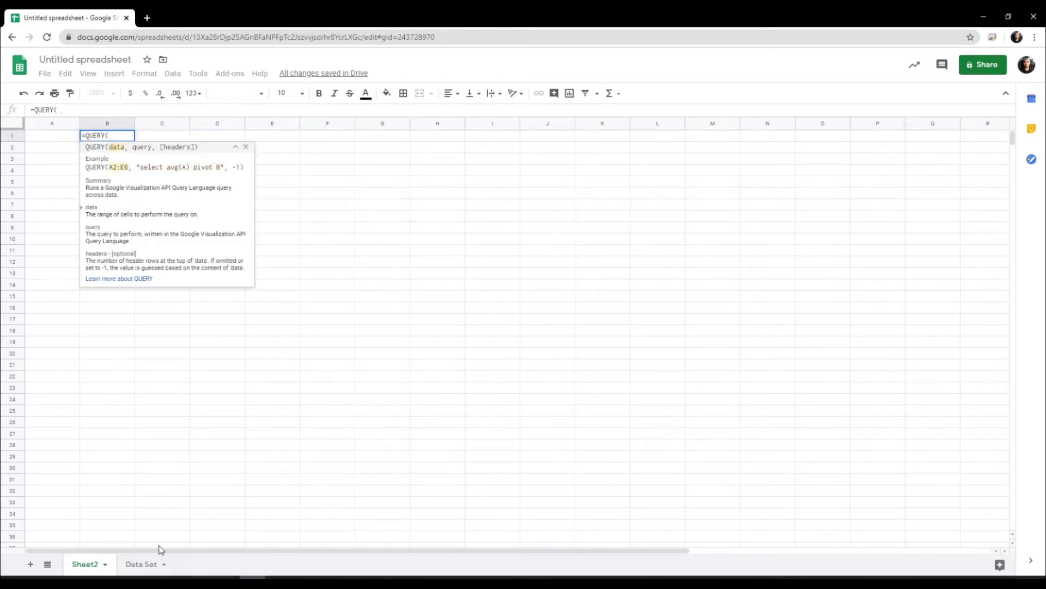
click(149, 563)
click(112, 388)
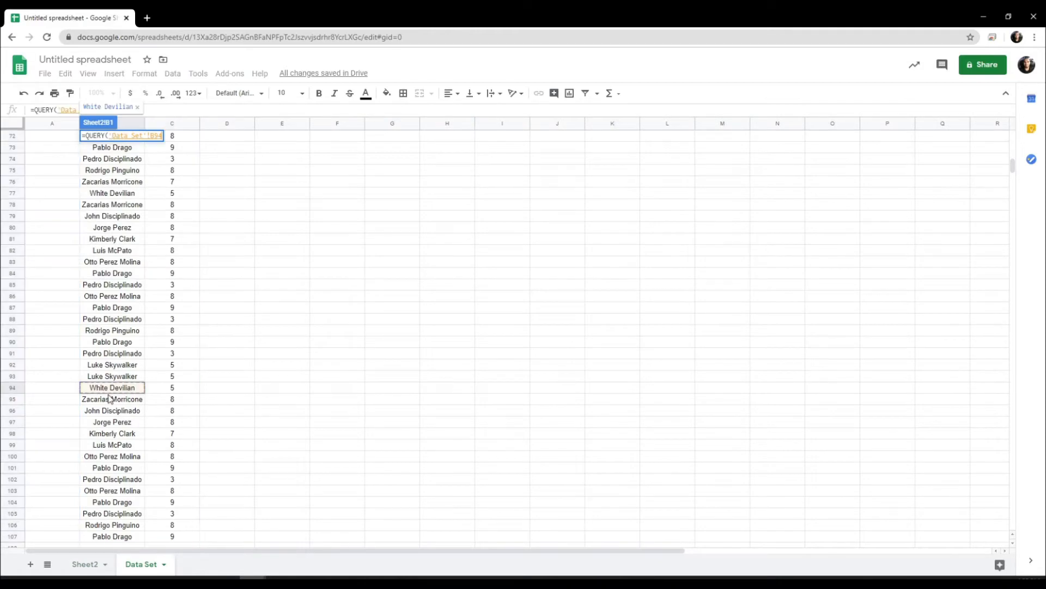
key(ctrl+Up)
key(shift+Right)
key(ctrl+shift+Down)
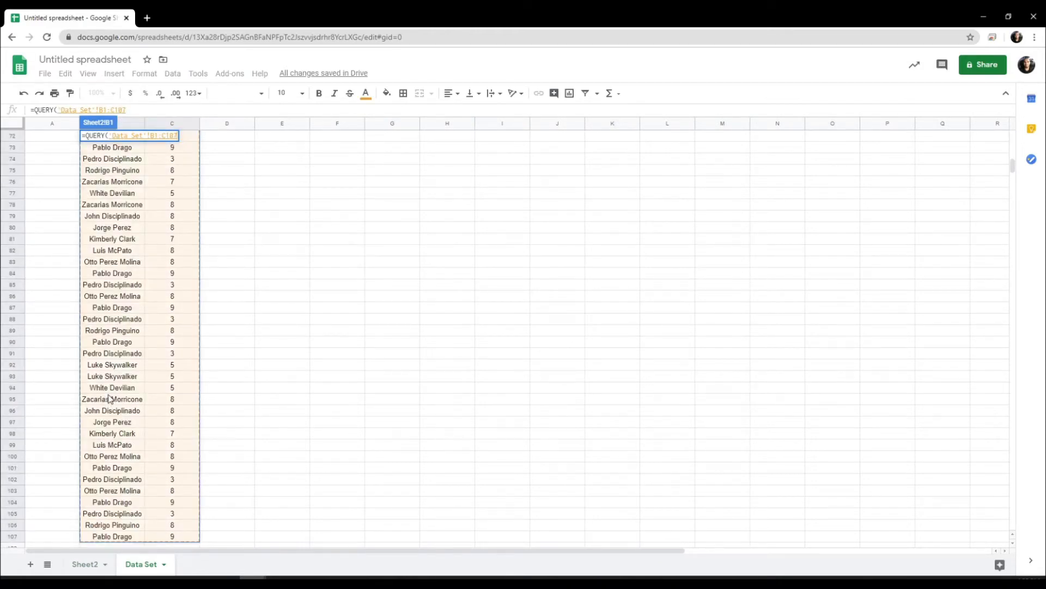
key(BackSpace)
key(BackSpace)
key(BackSpace)
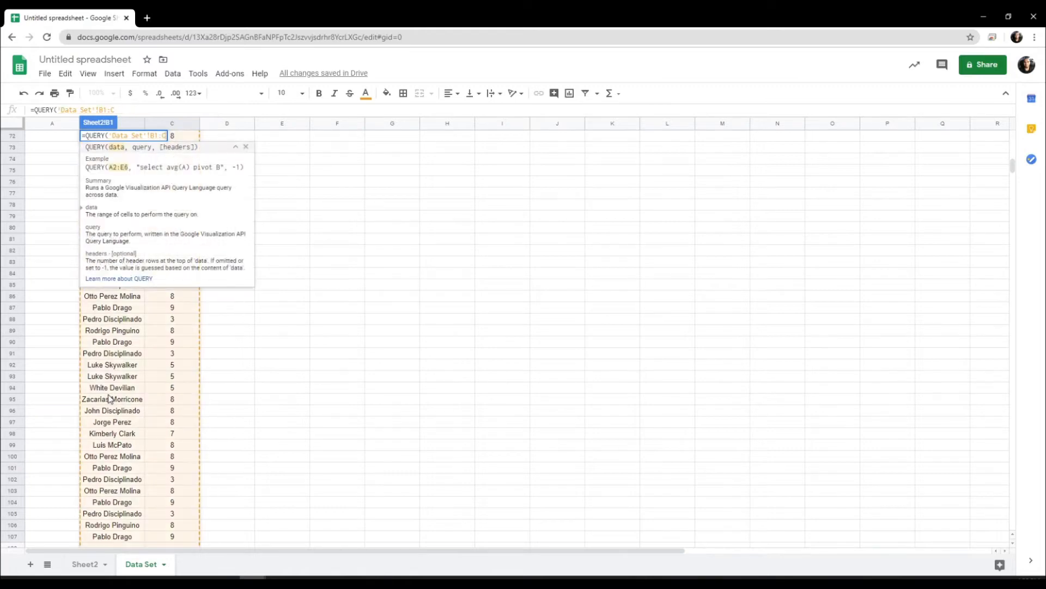
text())
key(Return)
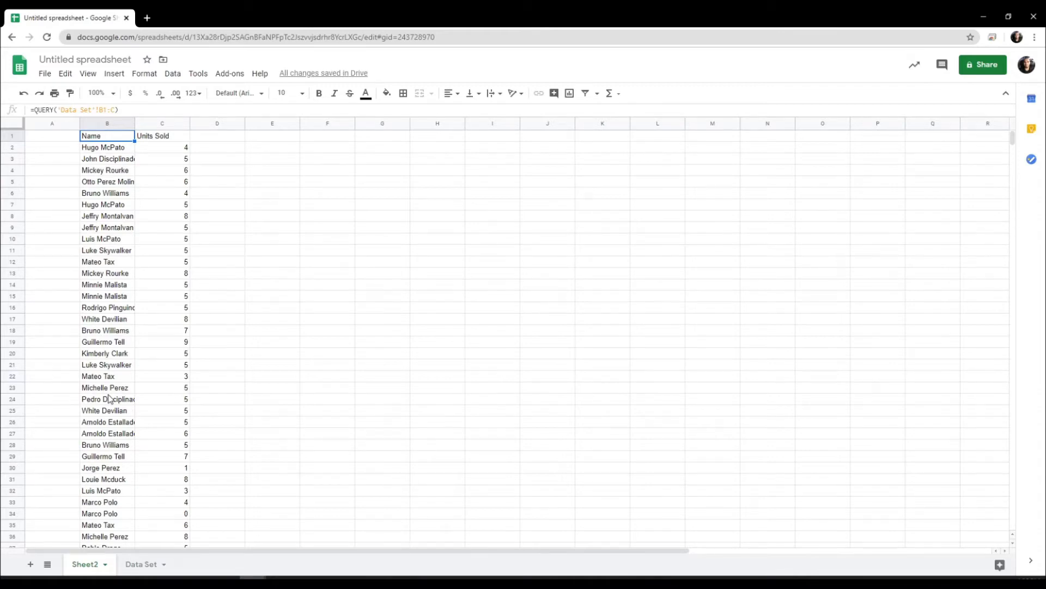
Step: Add the query "Select B, Sum(C) group by B" to the QUERY formula in B1 to total the units sold per name
key(F2)
text(,)
key(BackSpace)
text("")
text(Select)
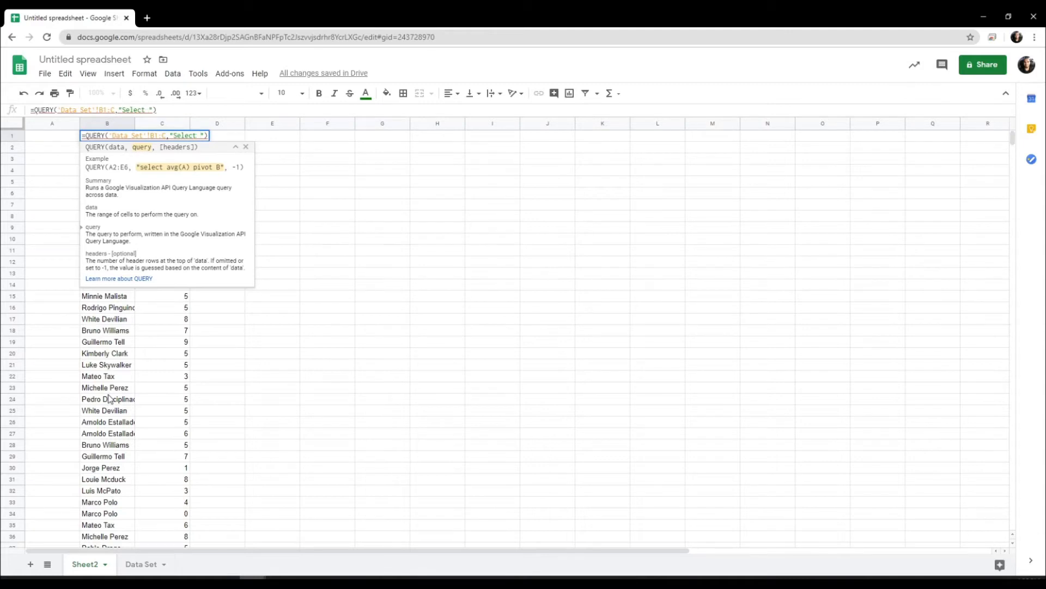
text( B)
key(BackSpace)
text(, Sum(C))
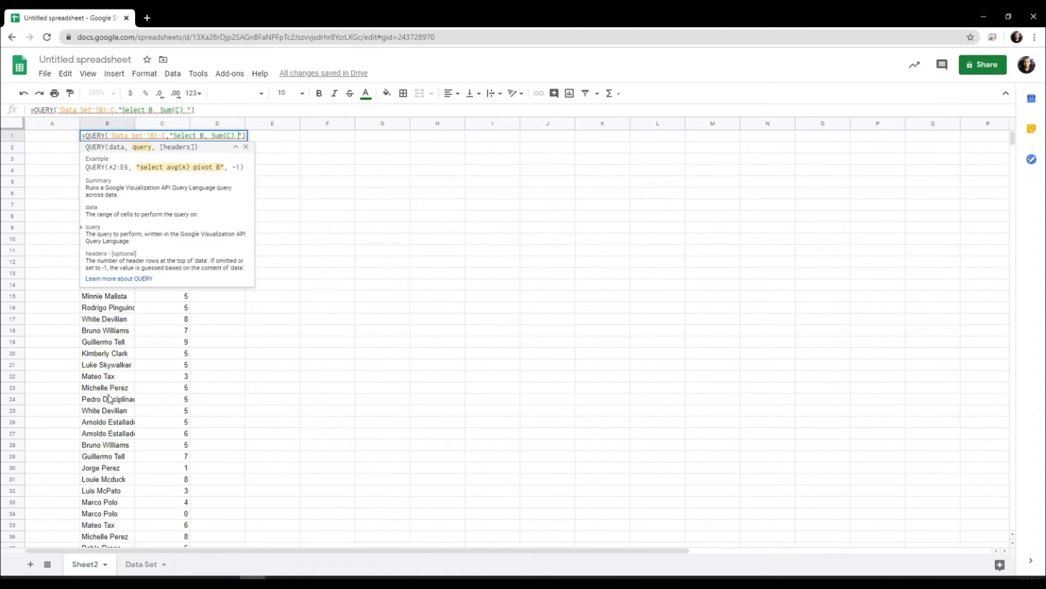
text(group by B)
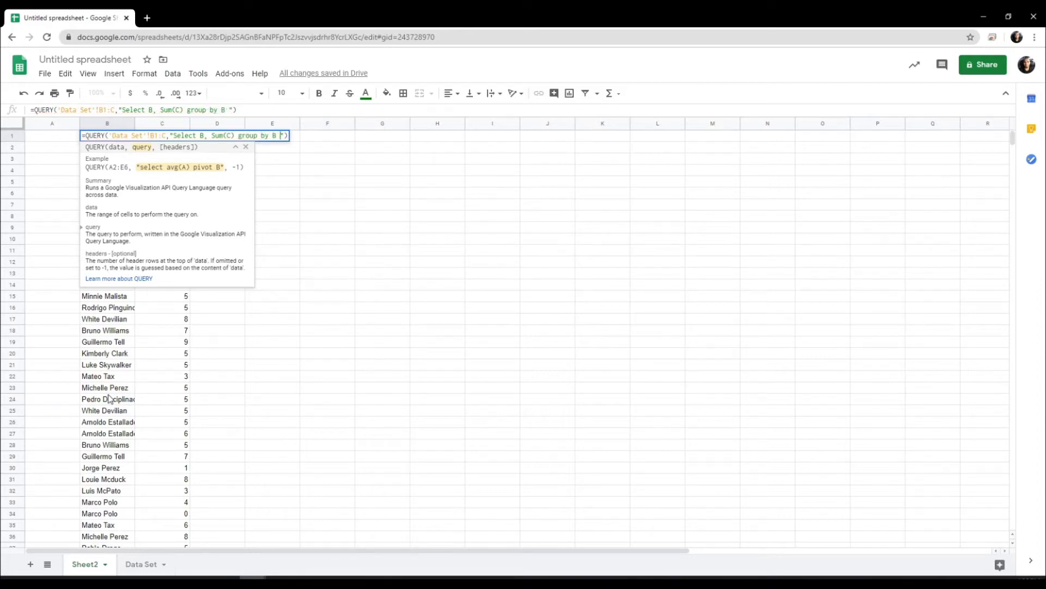
key(Return)
Step: Examine the grouped names and their summed units sold on Sheet2
key(Right)
key(Right)
key(Down)
key(Left)
key(Left)
key(Down)
key(Left)
key(Down)
key(Down)
key(Right)
key(Down)
key(Down)
key(Down)
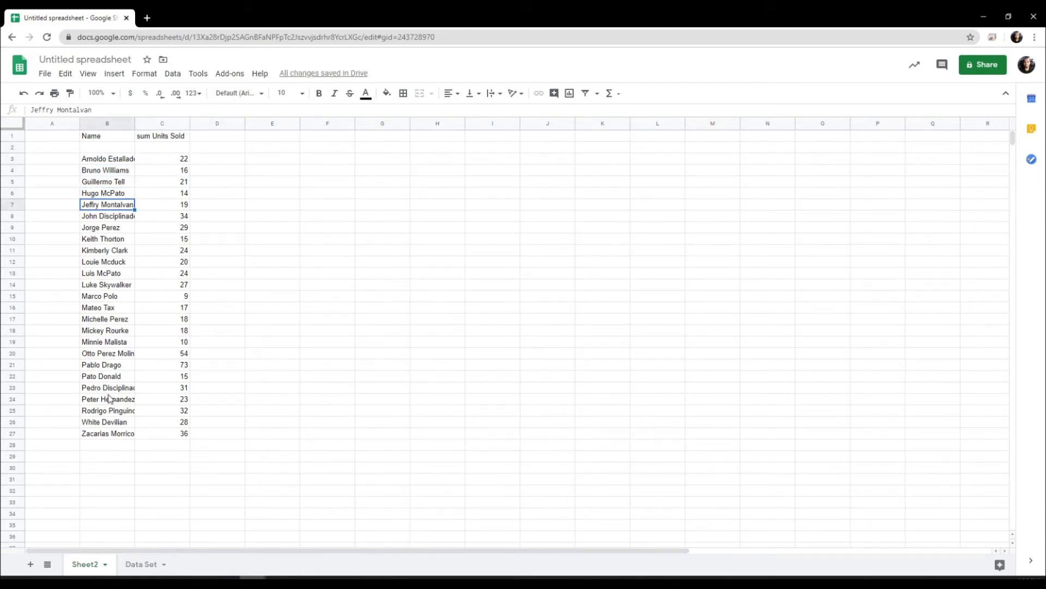
key(Right)
key(Up)
key(Up)
key(Up)
key(Up)
key(Up)
key(Up)
key(Up)
key(Down)
key(Down)
key(Down)
key(Left)
Step: Append "order by Sum(C)" to the query in B1 to sort the names by their total units sold
key(Up)
key(Up)
key(Up)
key(Up)
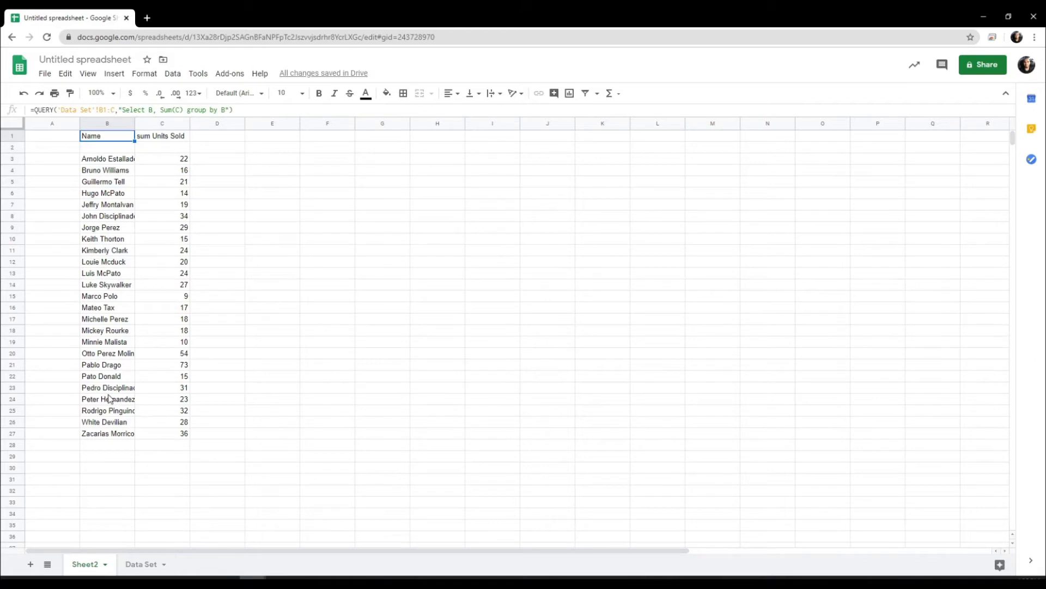
key(Return)
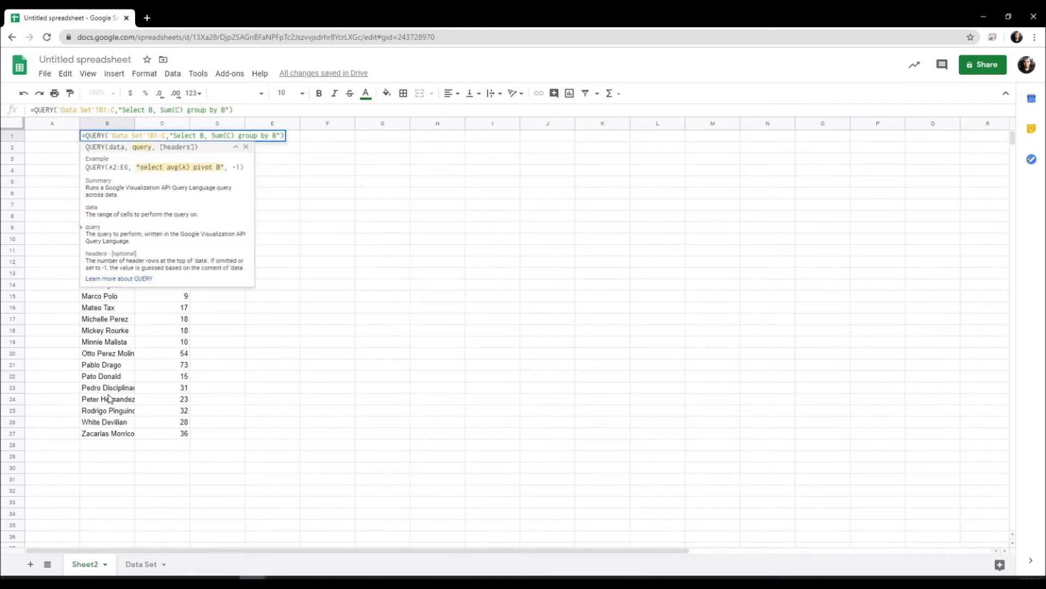
text(order by )
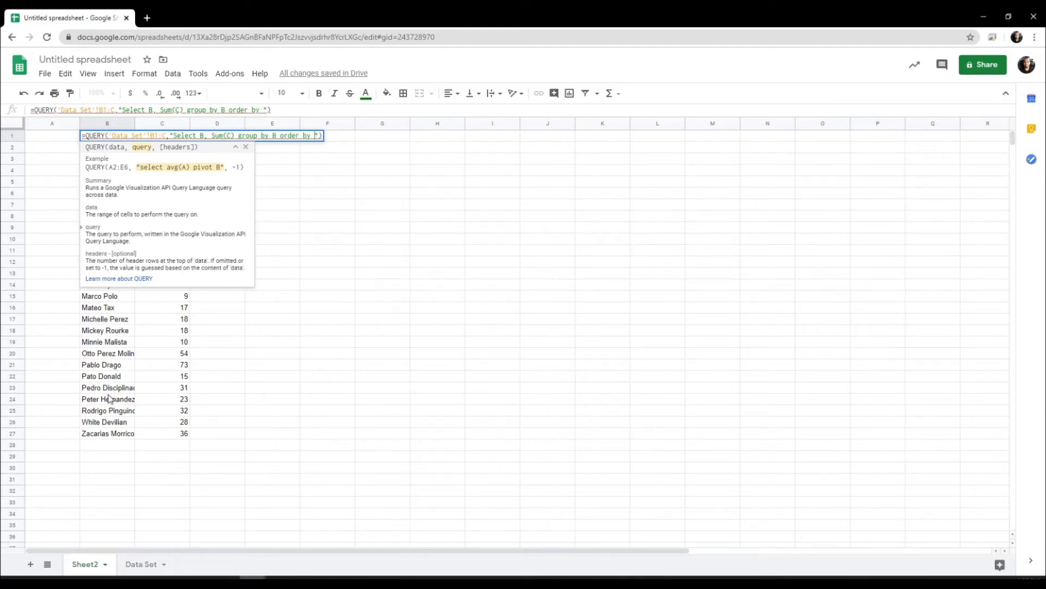
text(Sum(C))
key(Return)
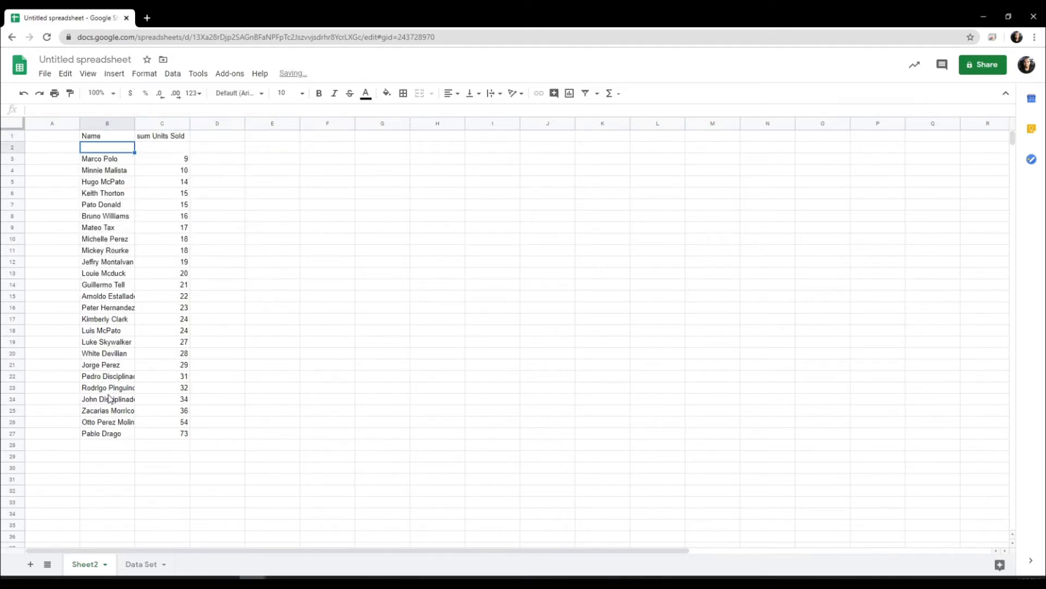
Step: Check the sort order of the summed units sold from the first row of the list to the last
key(Right)
key(Down)
key(Down)
key(Down)
key(Down)
key(Down)
key(Down)
key(Down)
key(Down)
key(Down)
key(Down)
key(Down)
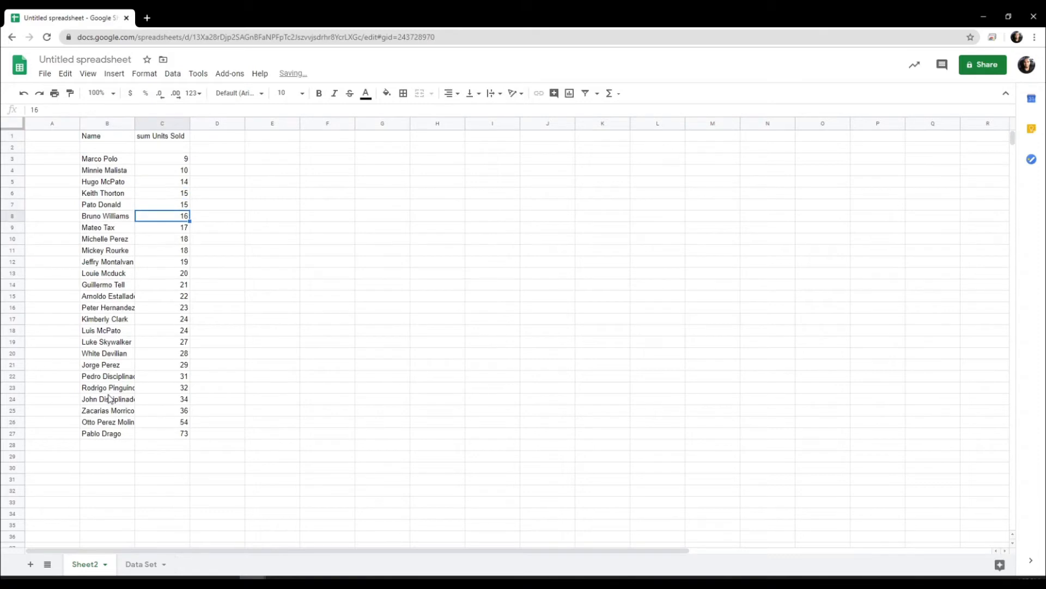
key(Down)
key(Down)
key(Down)
key(Down)
key(Down)
key(Down)
key(Down)
key(Down)
key(Down)
key(Down)
key(Down)
key(Down)
key(Down)
key(Down)
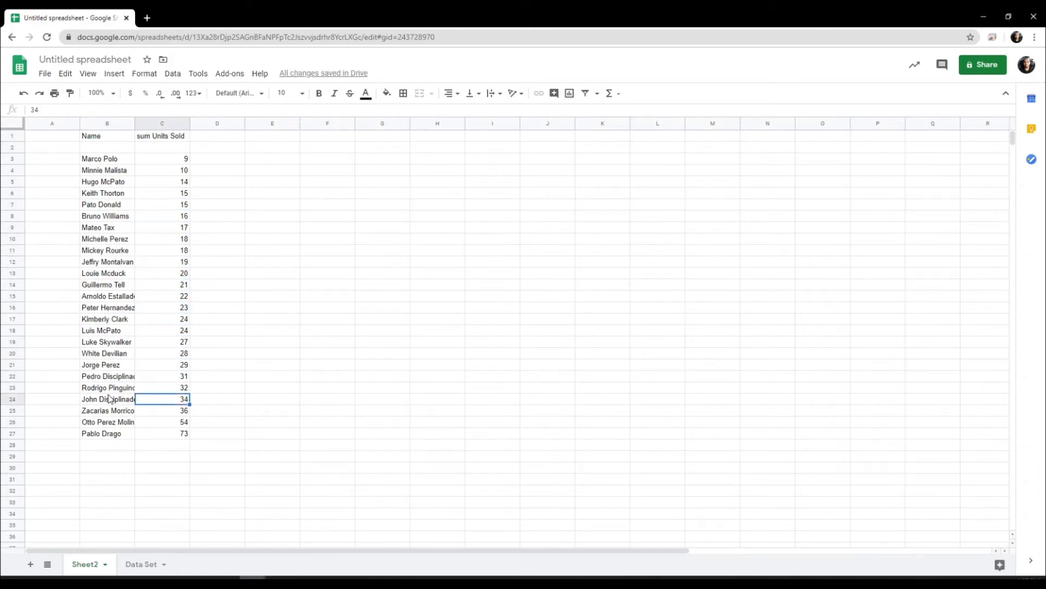
key(Left)
key(Right)
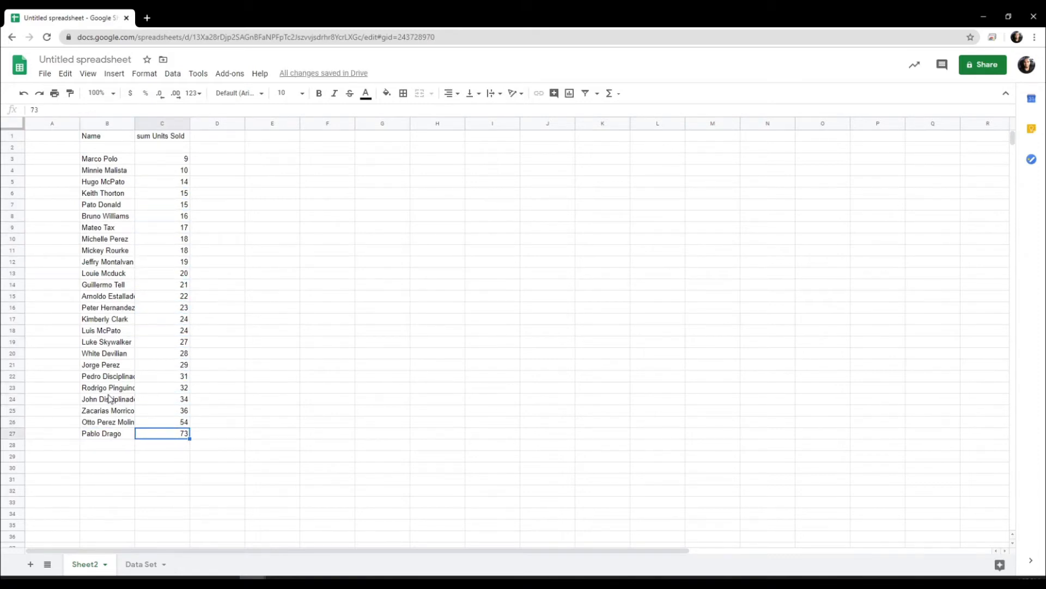
key(Up)
key(Up)
key(Up)
key(Up)
key(Up)
key(Up)
key(Up)
key(Up)
key(Up)
key(Up)
key(Up)
key(Up)
key(Up)
key(Up)
key(Up)
key(Up)
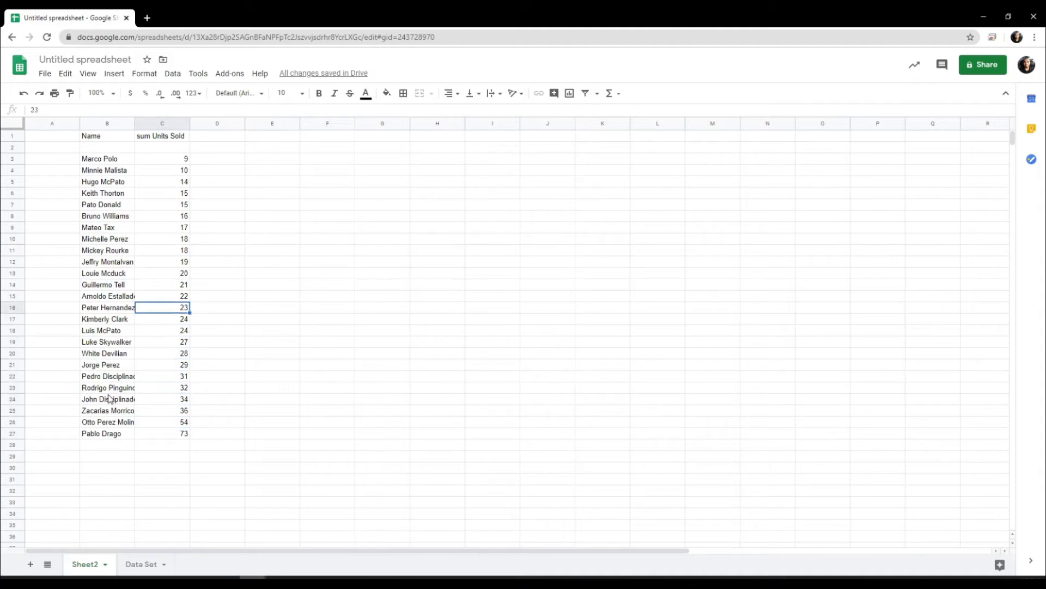
key(Up)
key(Up)
Step: Add "desc" after order by Sum(C) in the B1 query to rank the totals in descending order
key(Left)
key(Up)
key(Up)
key(Up)
key(Up)
key(Up)
key(Up)
key(Up)
key(Up)
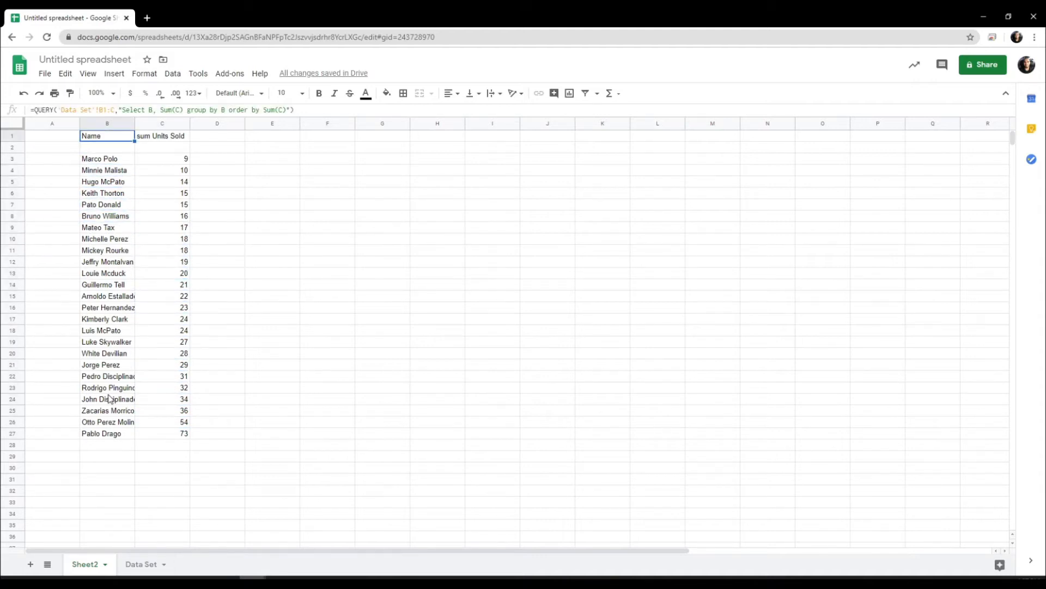
key(Return)
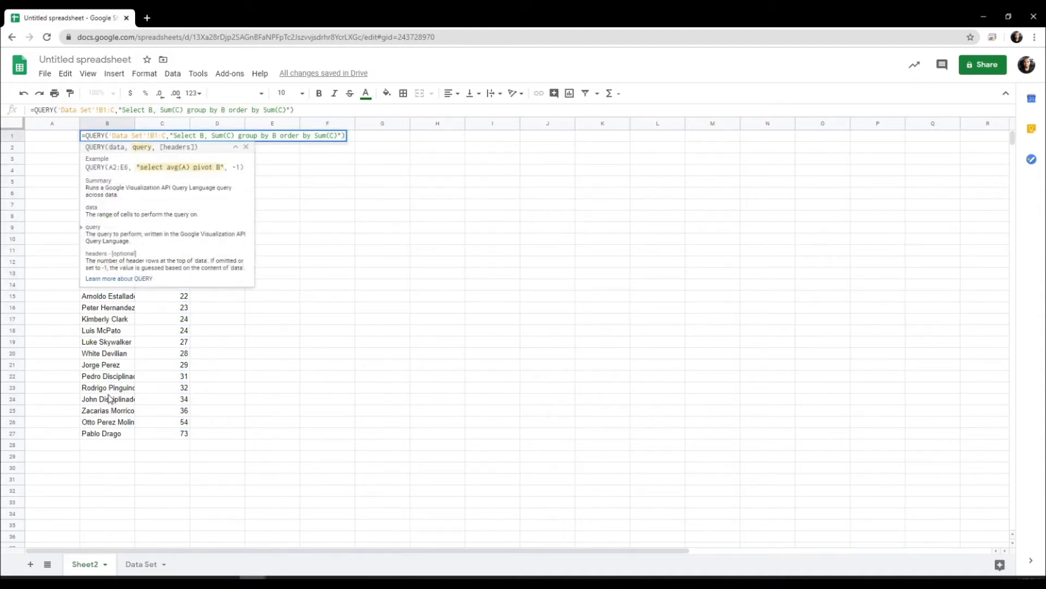
text(desc)
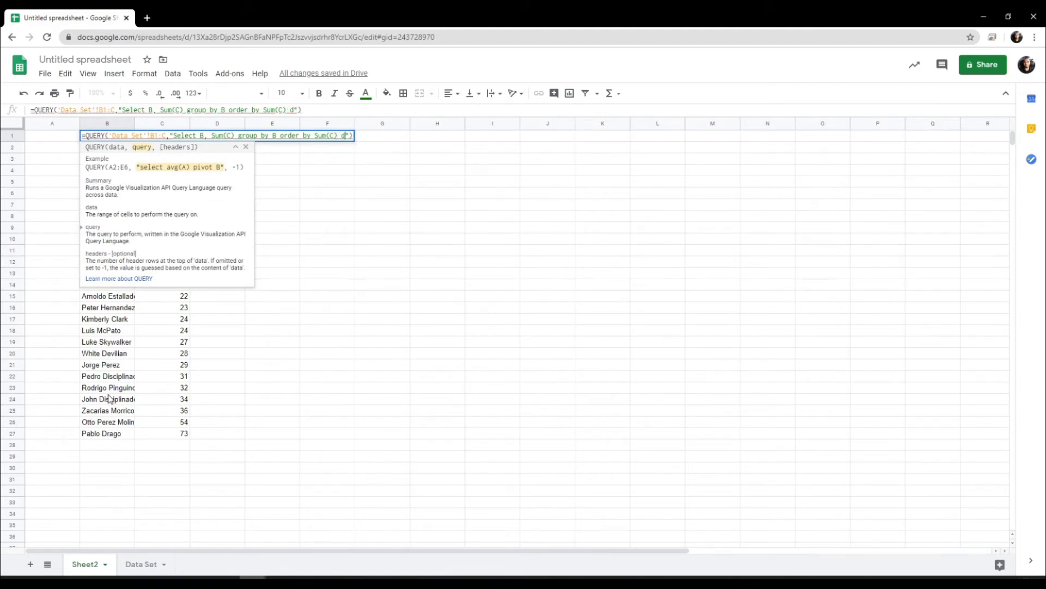
key(Return)
Step: Review the names, headers and summed units sold in the descending list
key(Right)
key(Left)
key(Right)
key(Left)
key(Right)
key(Left)
key(Right)
key(Left)
key(Right)
key(Left)
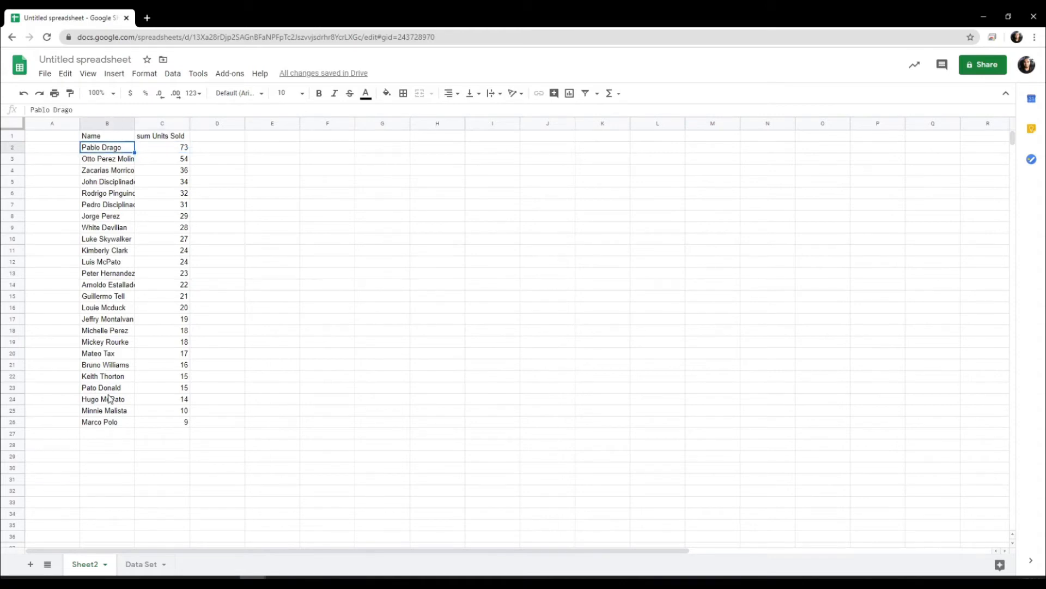
key(shift+Right)
key(ctrl+shift+Down)
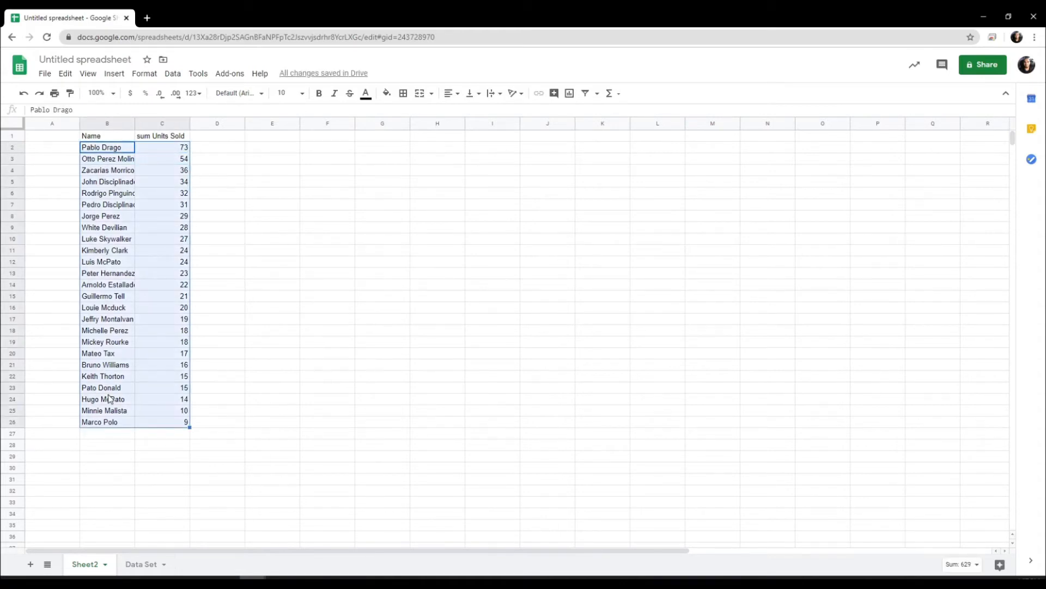
key(Left)
key(Up)
key(Right)
key(Down)
key(Right)
key(Right)
key(Left)
key(Left)
key(Right)
key(Right)
key(Left)
key(Left)
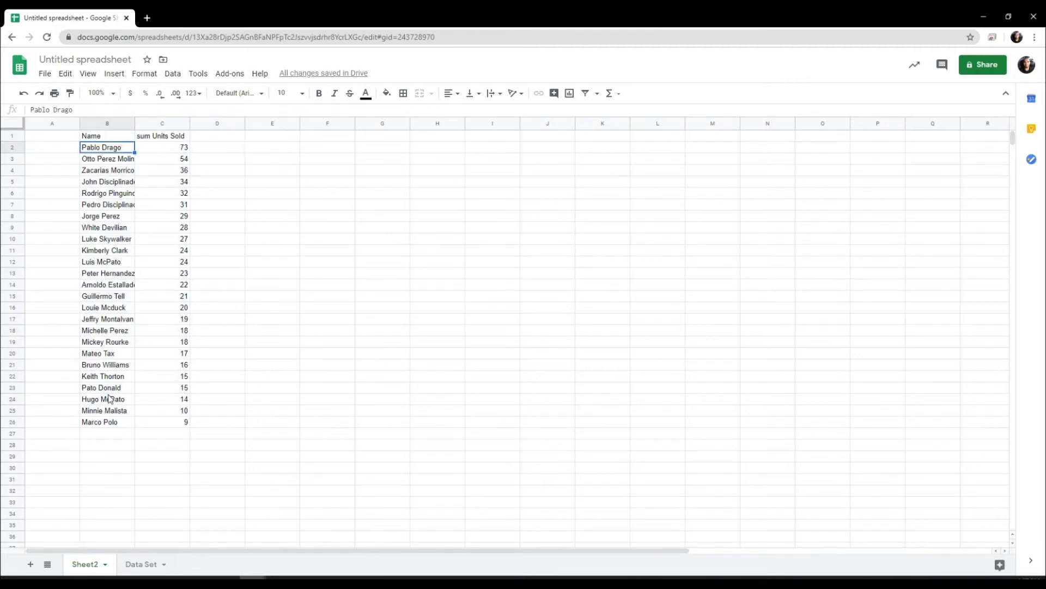
key(Right)
key(Left)
key(Right)
key(Left)
key(Right)
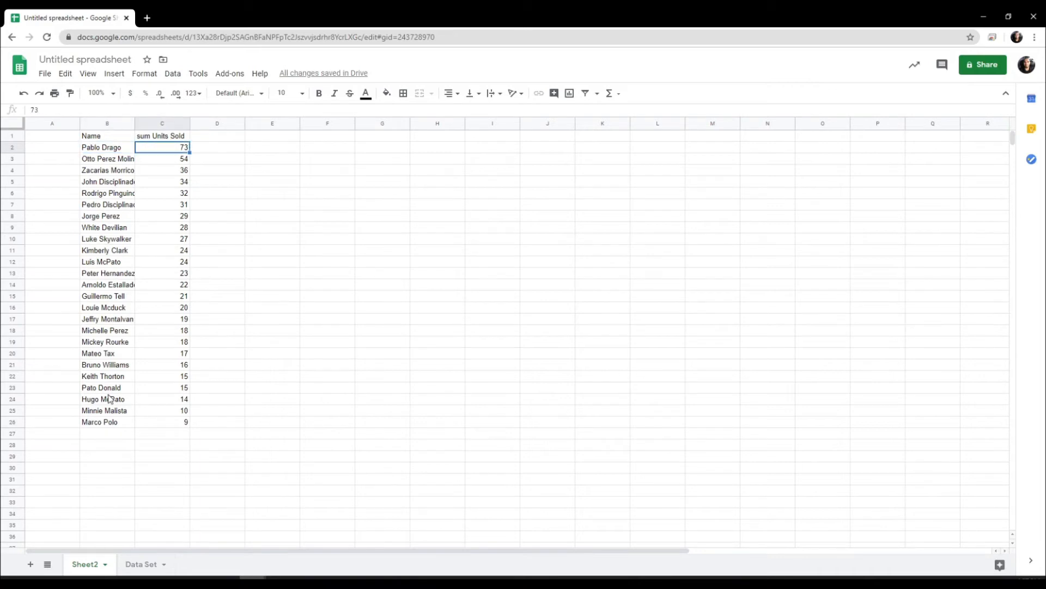
key(Left)
key(Right)
key(Up)
key(Left)
key(Right)
key(Left)
key(Right)
key(Left)
key(Right)
key(Left)
key(Right)
key(Down)
key(Down)
key(Down)
key(Down)
key(Down)
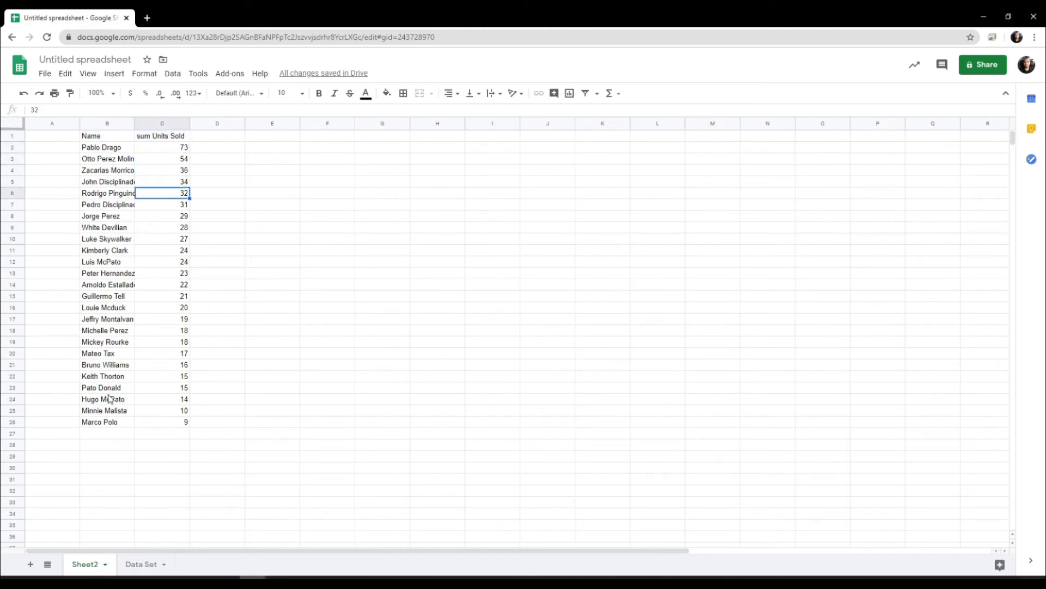
Step: Add "LIMIT 1" after desc in the B1 query so it returns only the highest-ranked name
key(ctrl+Down)
key(Left)
key(ctrl+Up)
key(Right)
key(Left)
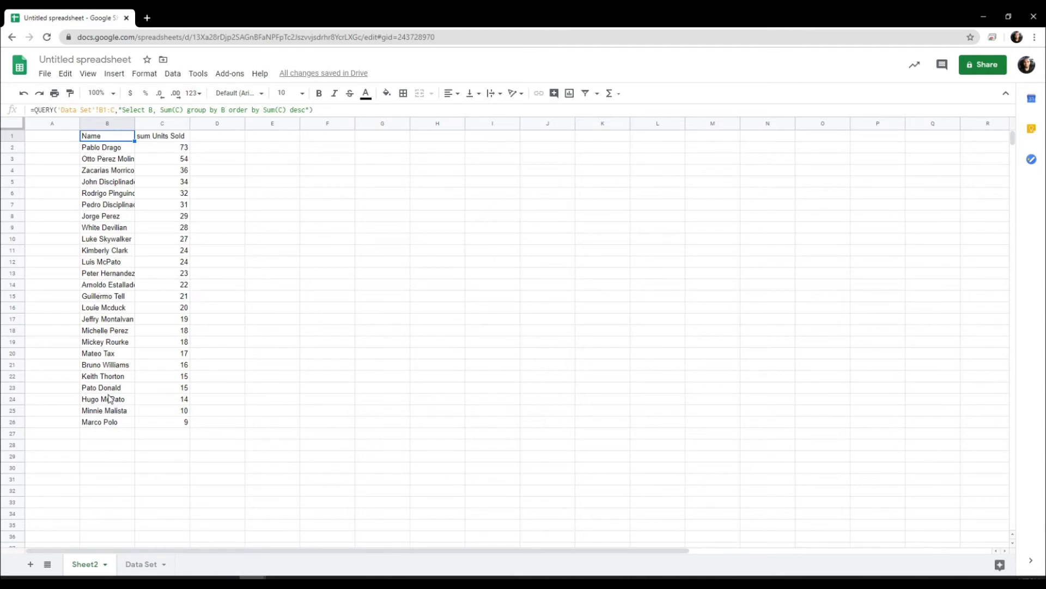
key(F2)
key(Left)
key(Left)
text(LIMIT 1)
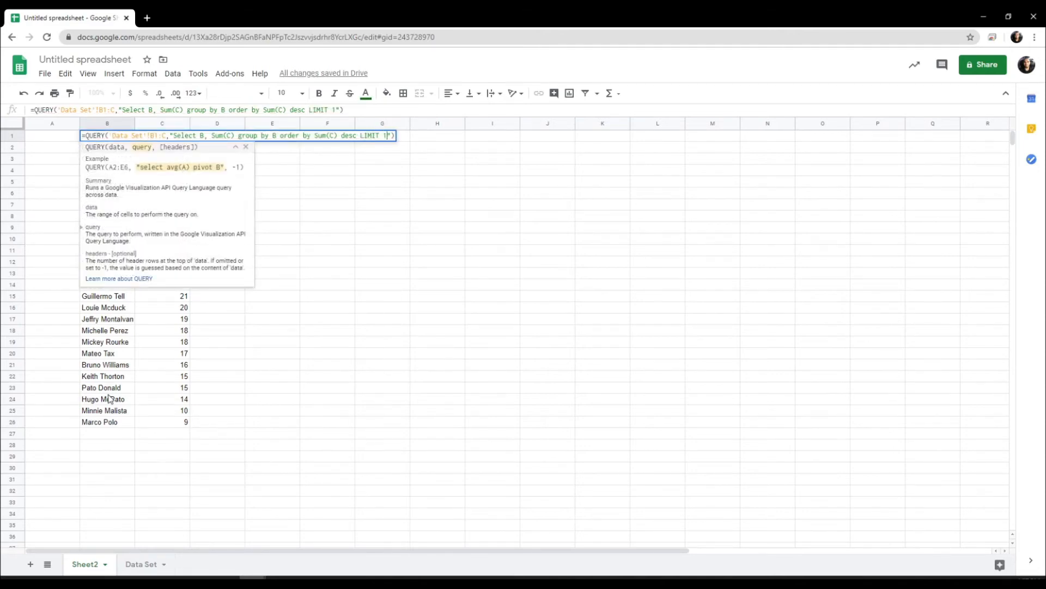
key(Return)
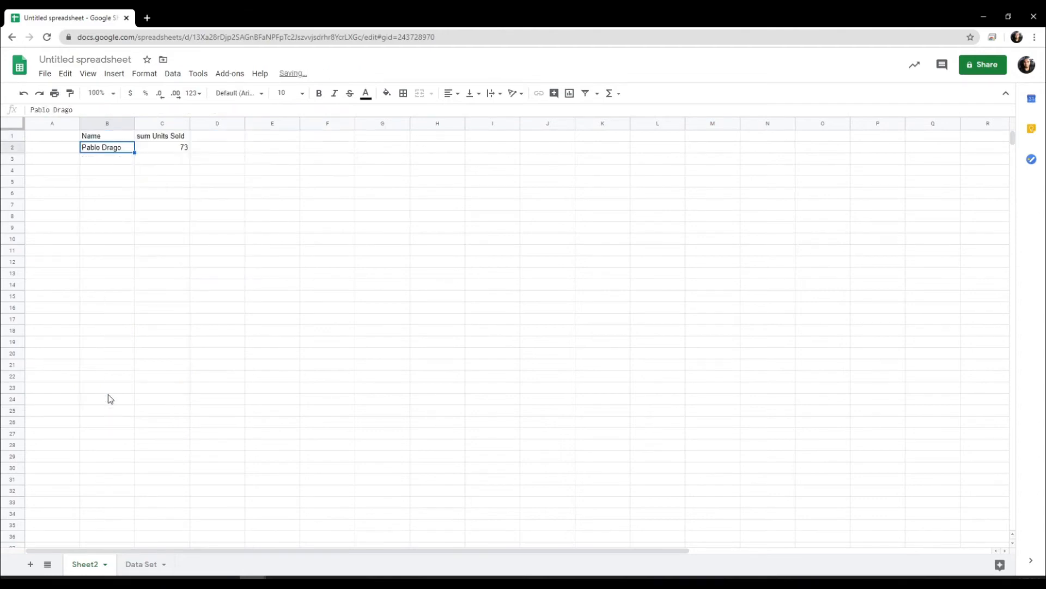
Step: Extend the B1 query string with "label B '',Sum(C)''" after LIMIT 1 to blank both column headers
key(Right)
key(Right)
key(Left)
key(Left)
key(Up)
key(F2)
key(Left)
key(Left)
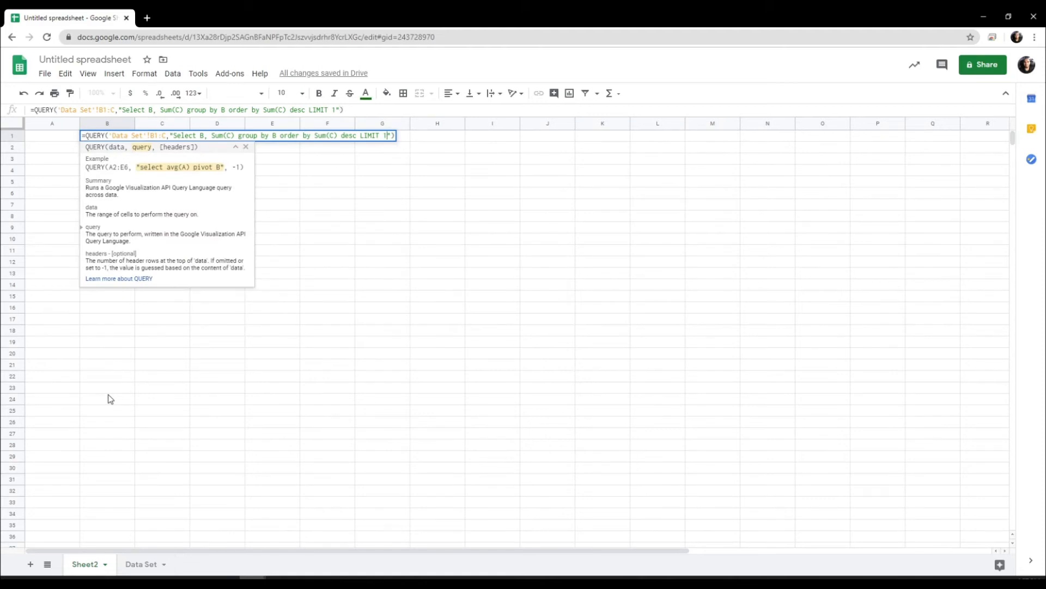
text(label)
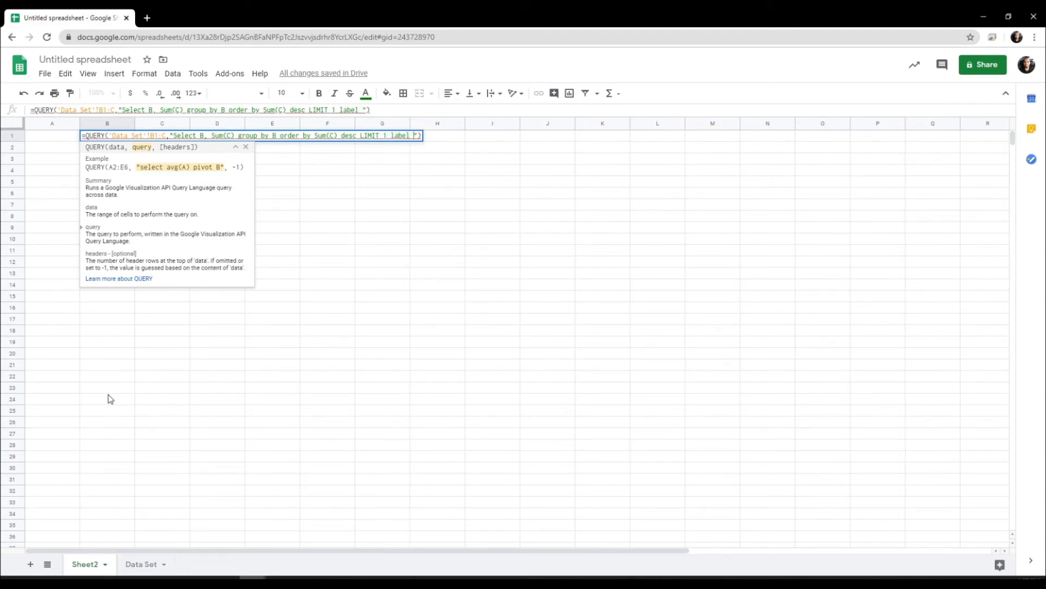
text( b")
key(BackSpace)
key(BackSpace)
text(B"")
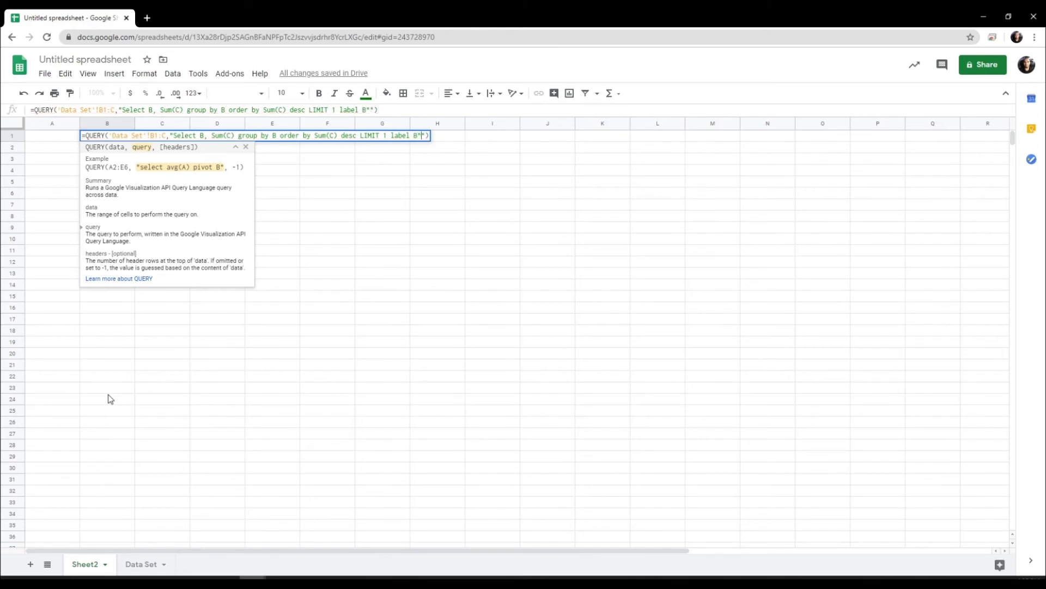
key(BackSpace)
key(BackSpace)
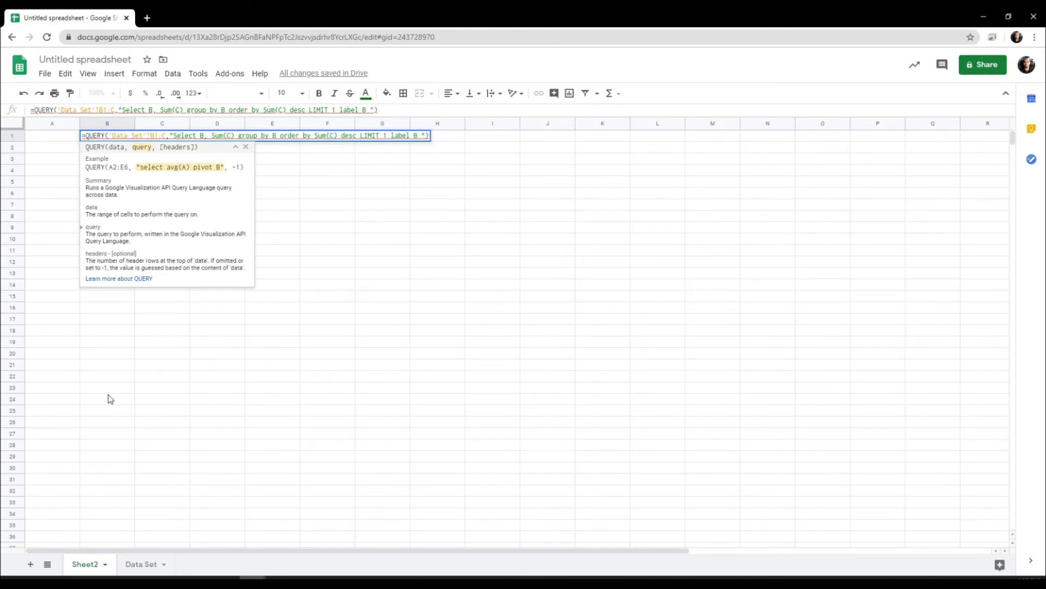
text('',Sum(C)
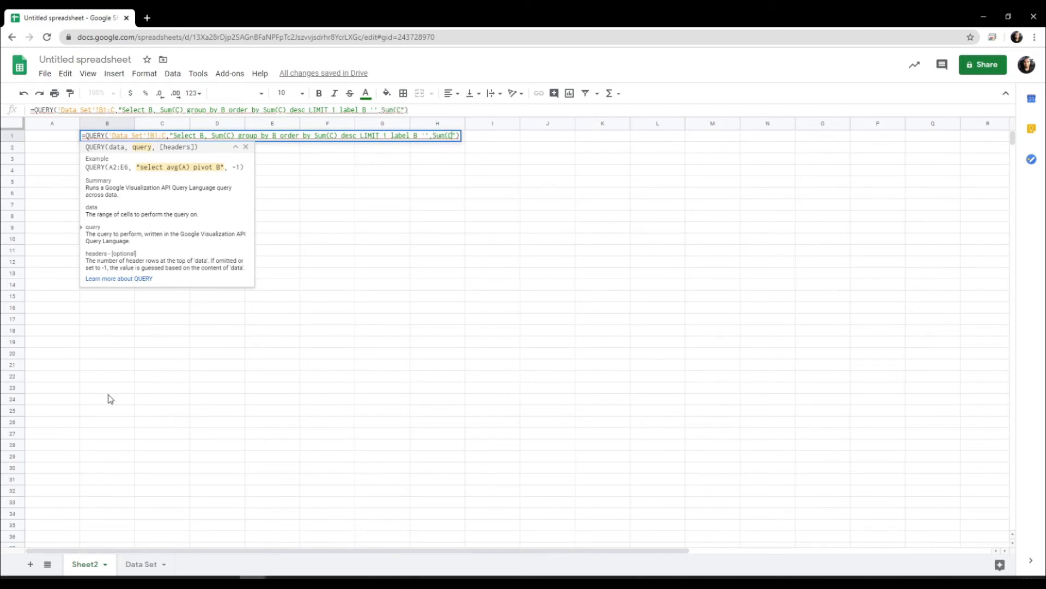
text()''")
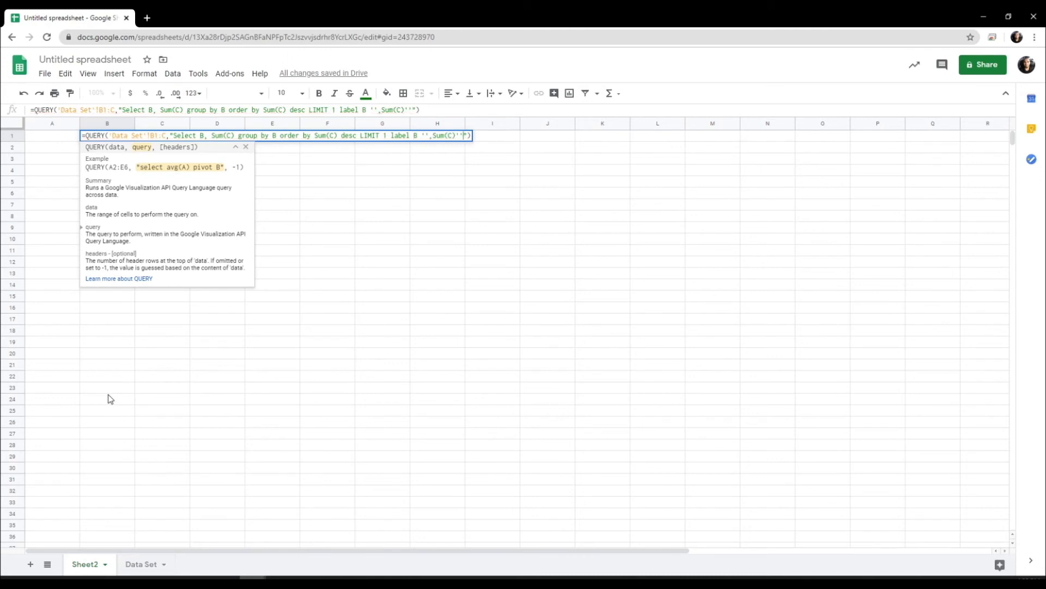
Step: Add -1 as the headers argument of the B1 query
text(,-1)
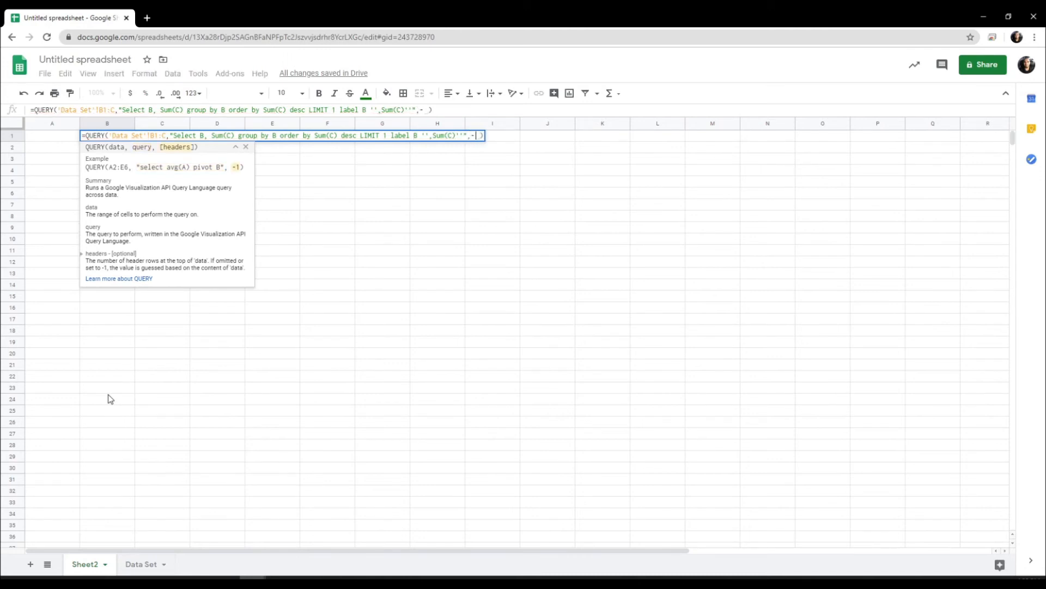
key(Return)
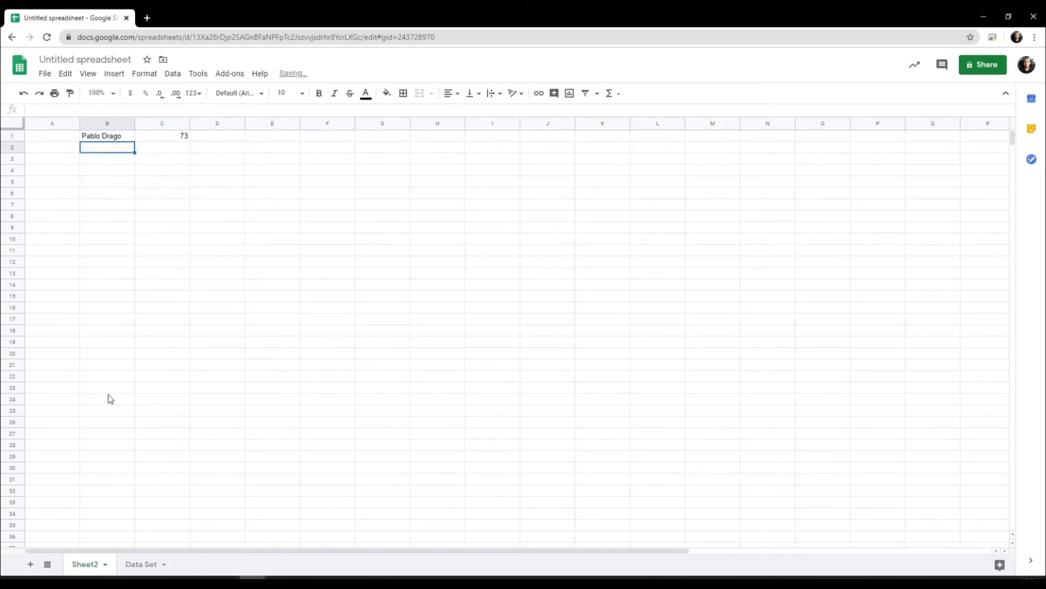
key(Up)
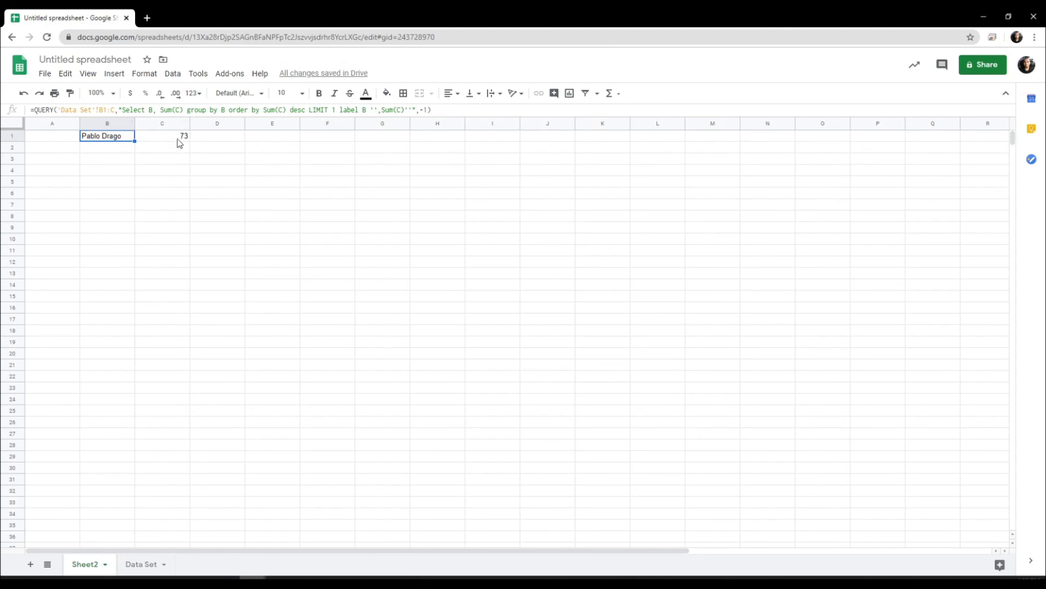
Step: Wrap the B1 formula in an outer QUERY that uses the existing query as its data argument
click(36, 108)
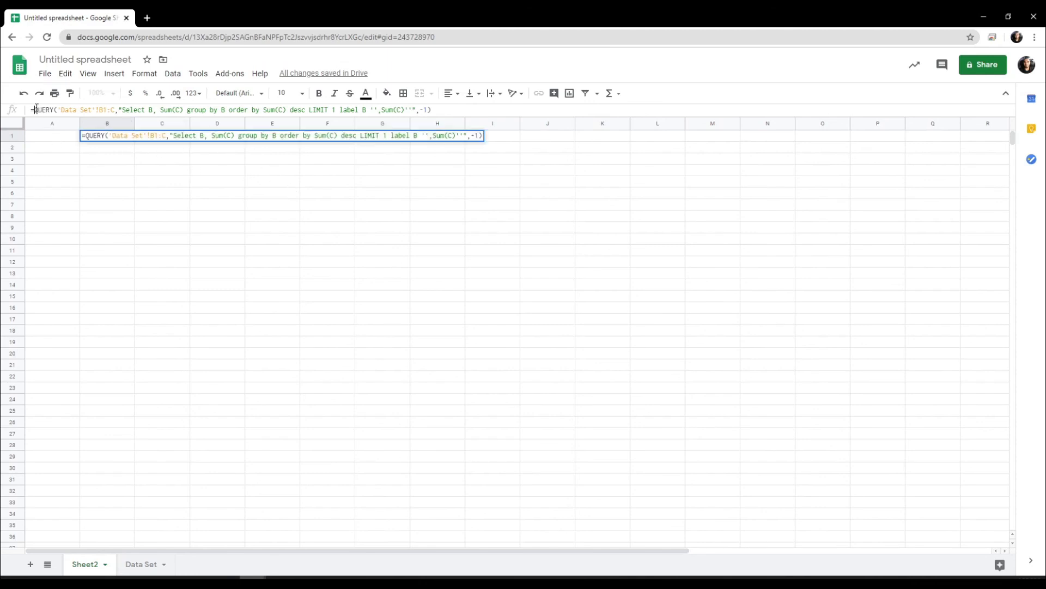
text(QUERY)
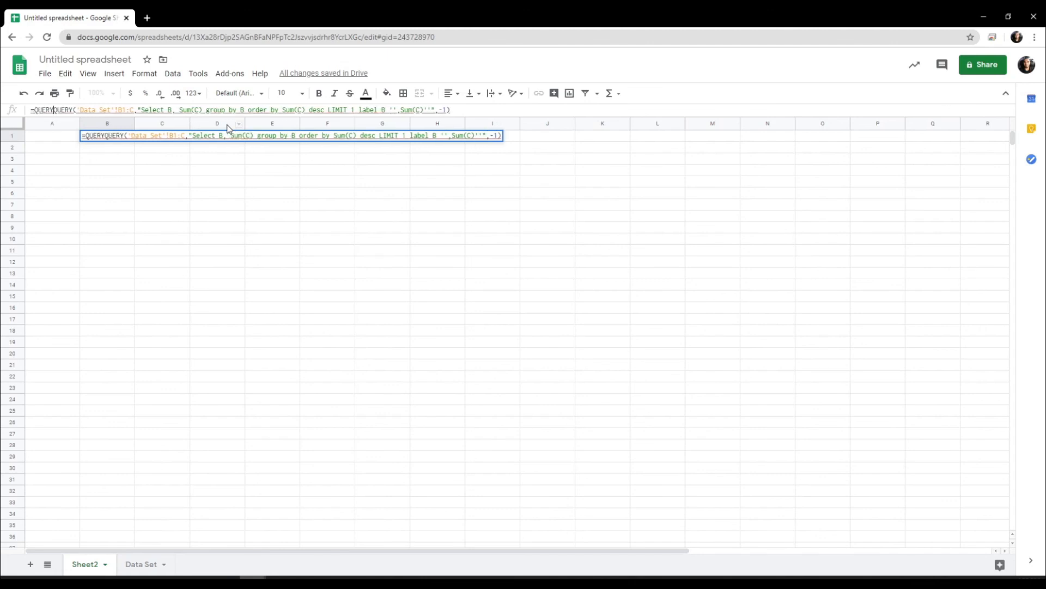
text(()
key(End)
text(,)
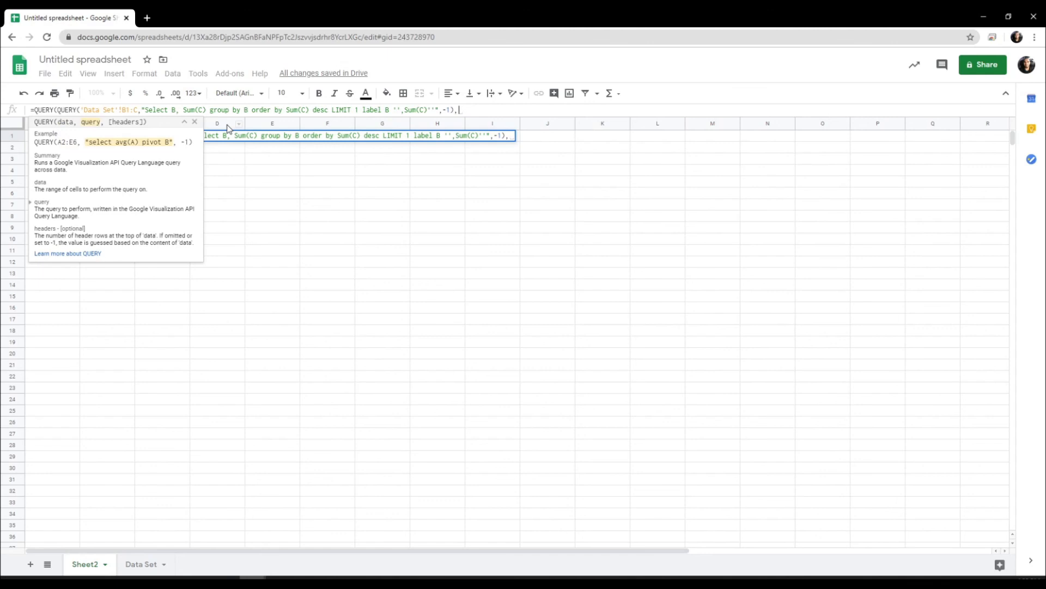
Step: Complete the outer query in B1 with "Select Col1" to return only the name, and centre the cell
text(")
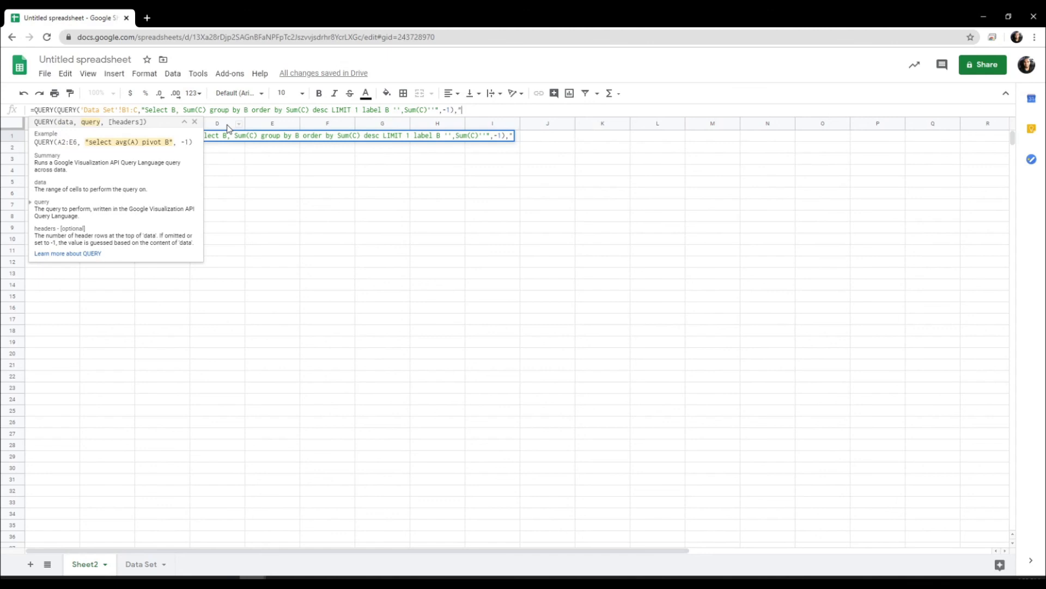
text(Select Col)
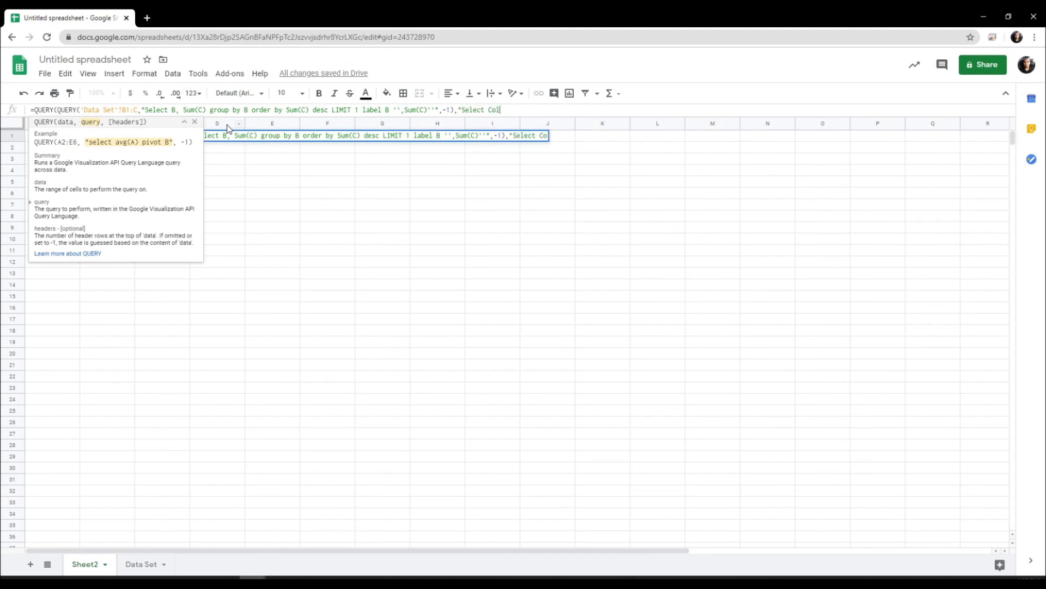
text(1"))
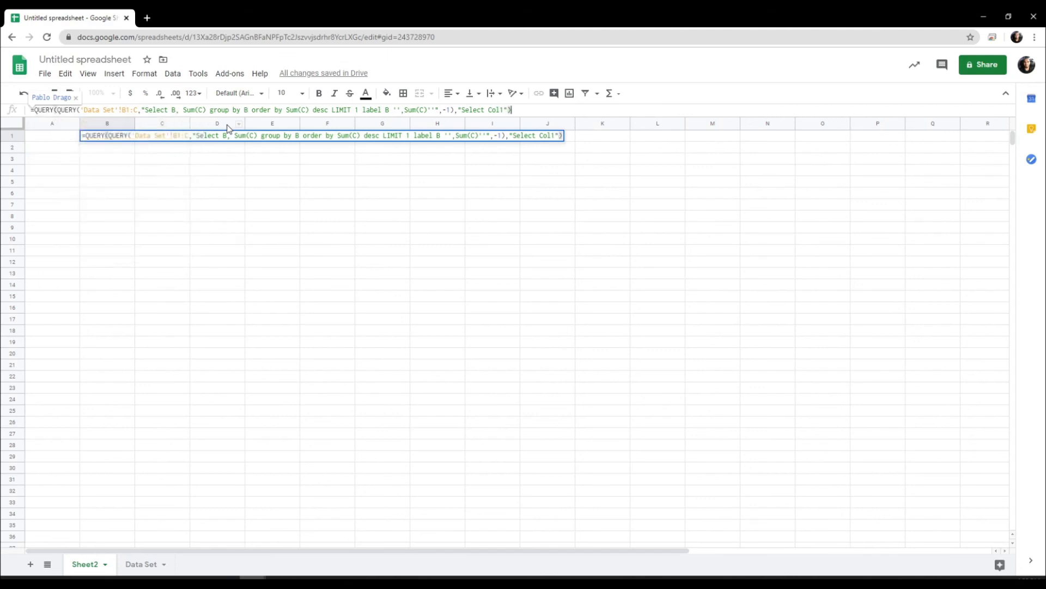
key(Return)
key(ctrl+shift+e)
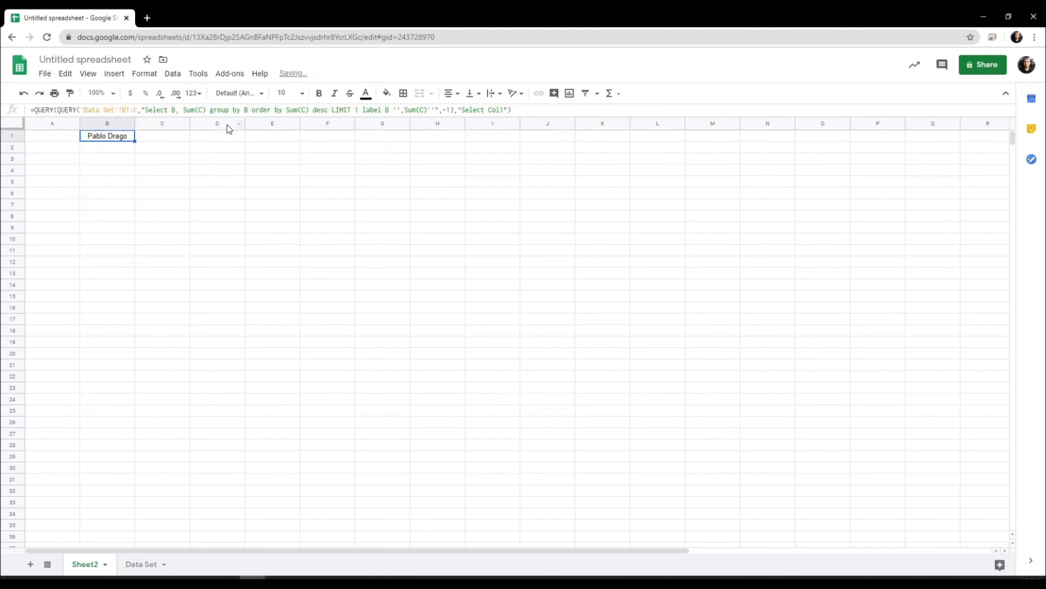